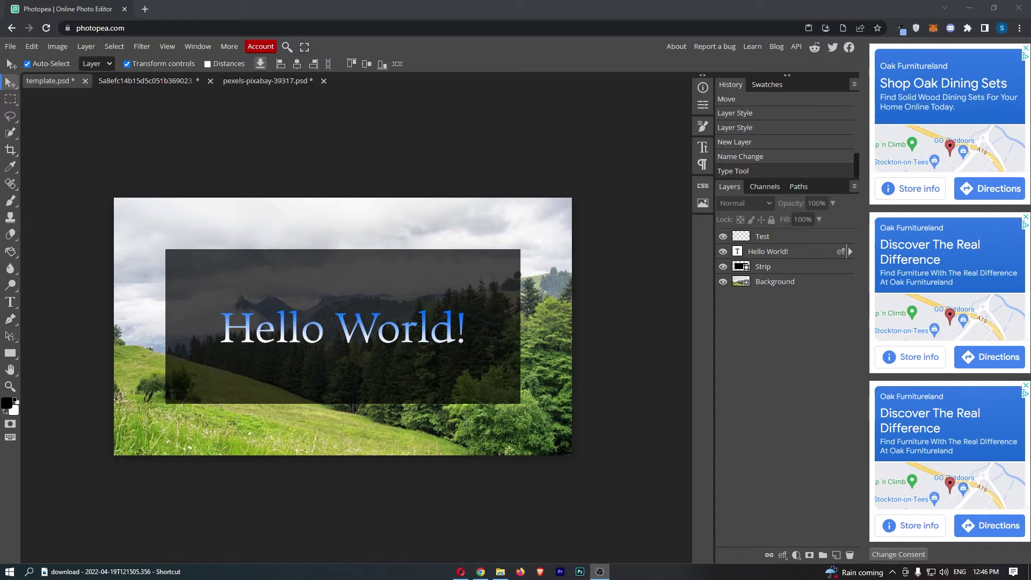
Enter type editing on the Hello World! layer and select all its characters.
click(376, 303)
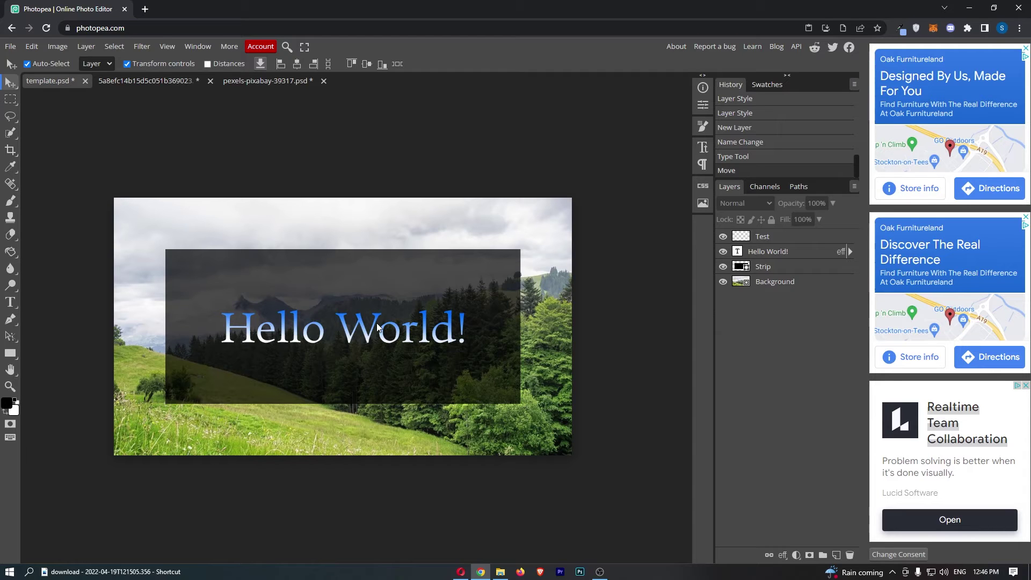
click(293, 339)
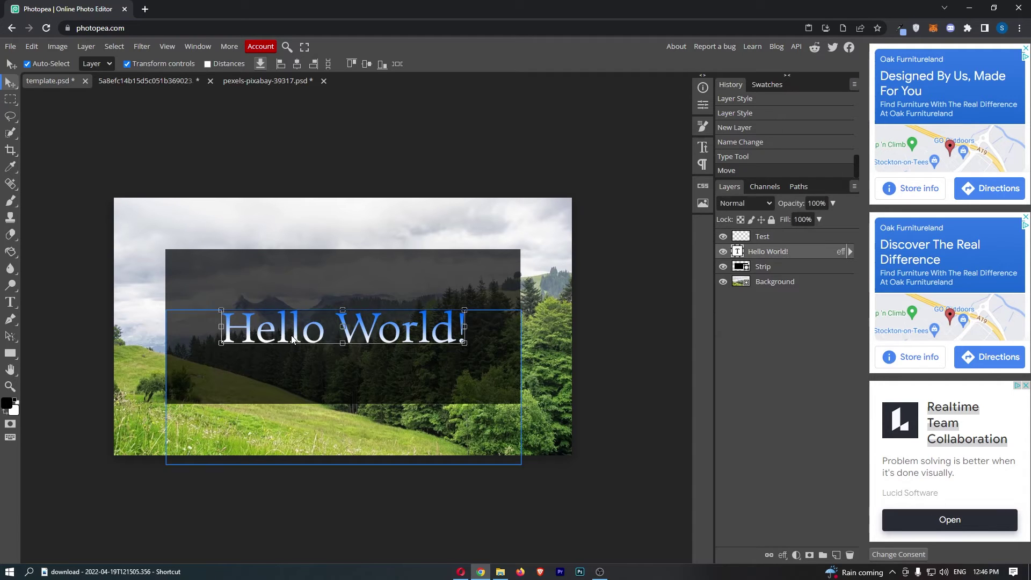
double_click(293, 339)
click(293, 340)
key(Home)
key(shift+Right)
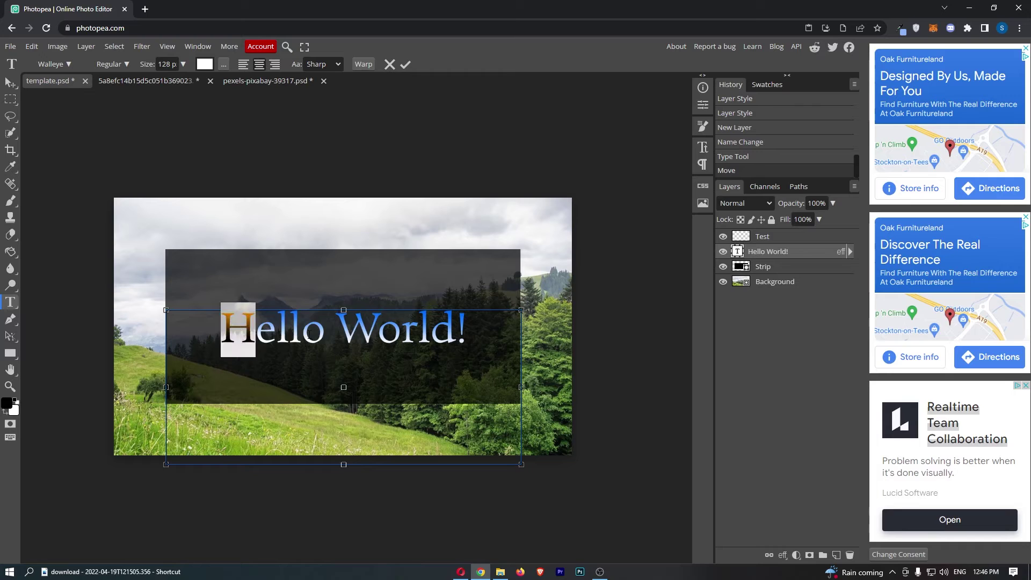
key(ctrl+a)
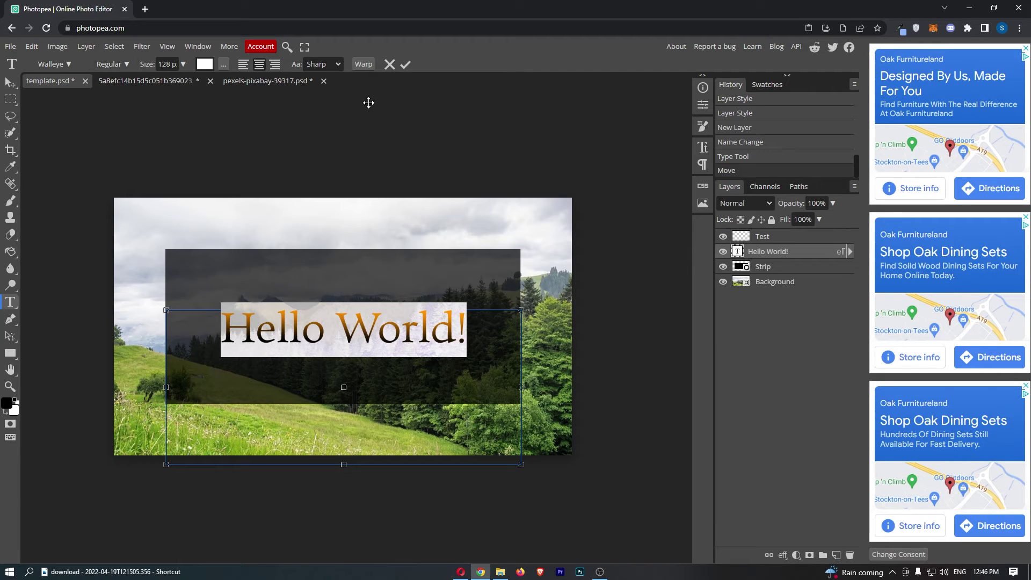
Apply the Virgo 01 font to the Hello World! text and commit it.
click(58, 65)
scroll(101, 169, up, 2)
scroll(117, 178, up, 1)
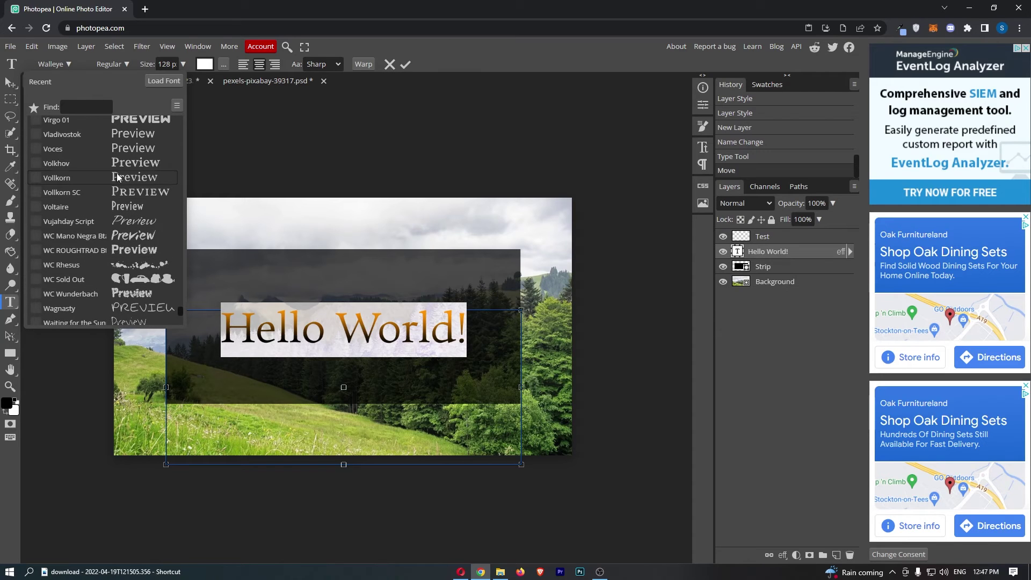
scroll(117, 178, up, 2)
scroll(116, 176, up, 1)
click(115, 175)
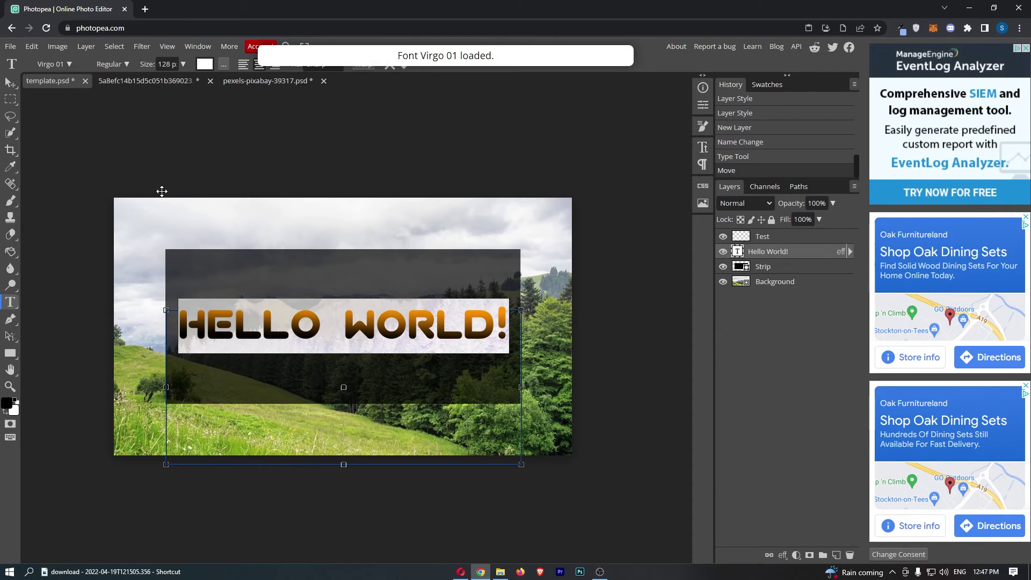
click(11, 83)
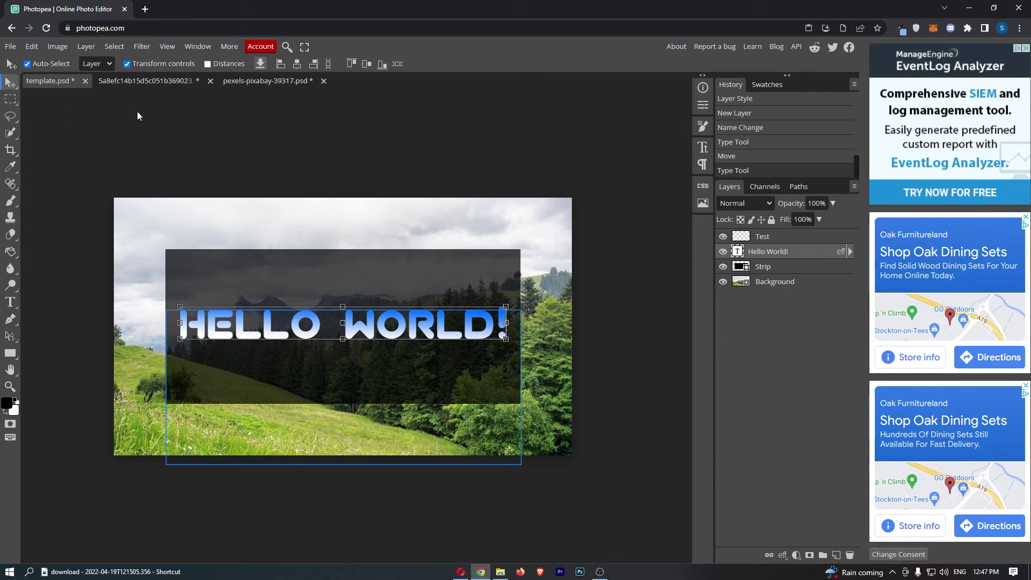
Resize the whole text from 128 to 93 px and switch it to WC ROUGHTRAD.
double_click(305, 326)
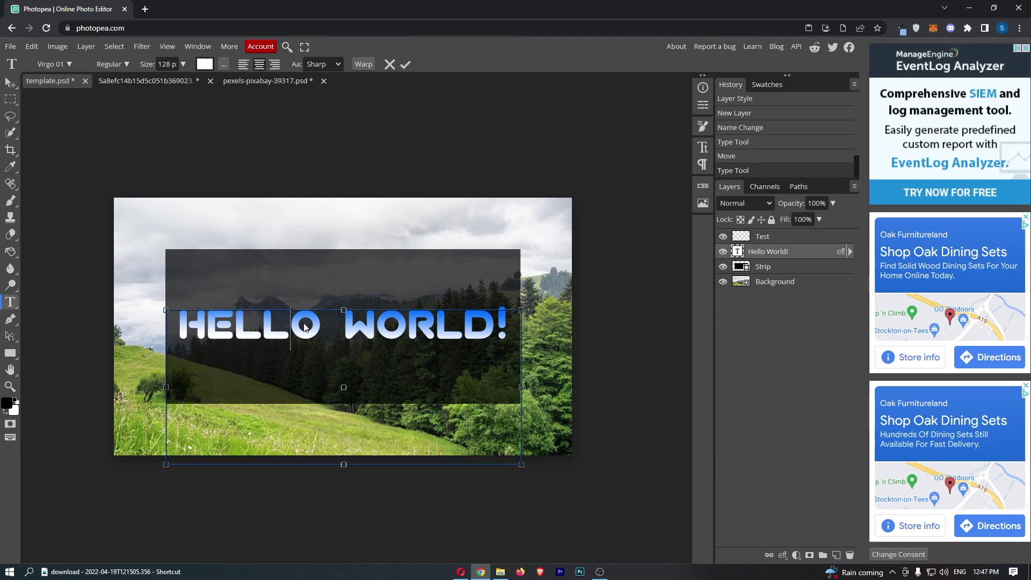
click(160, 139)
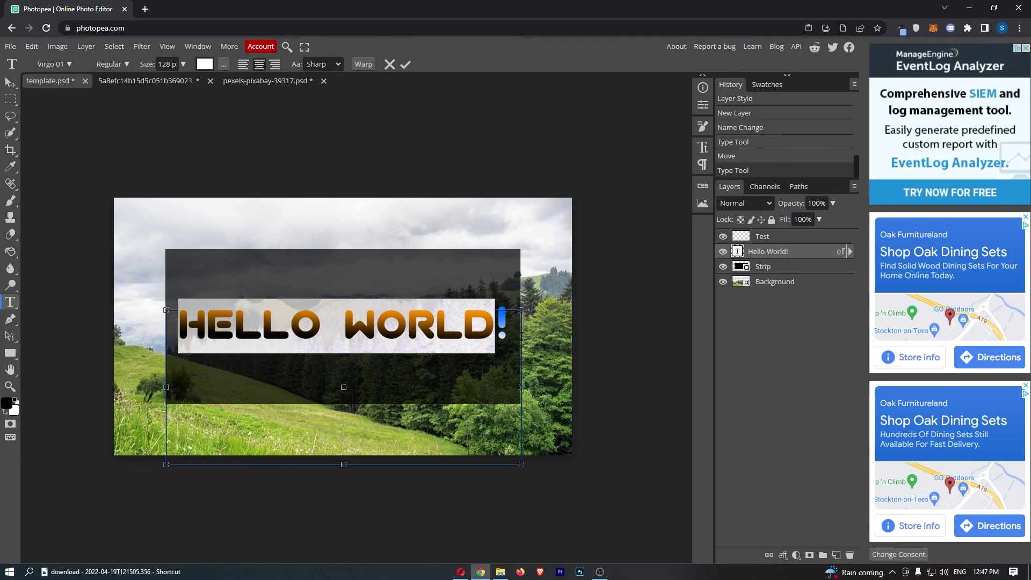
click(162, 64)
drag(183, 64, 176, 83)
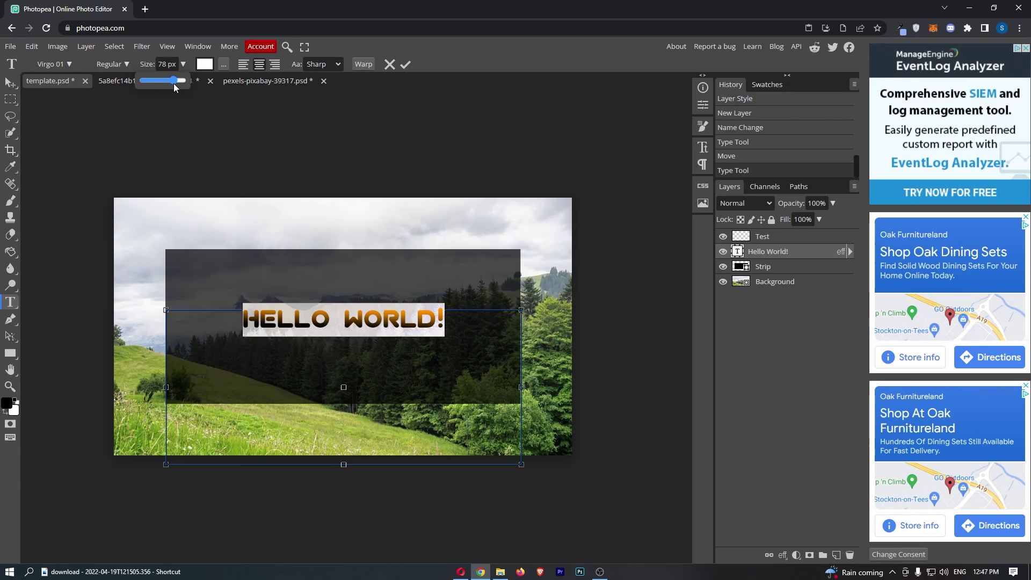
click(74, 66)
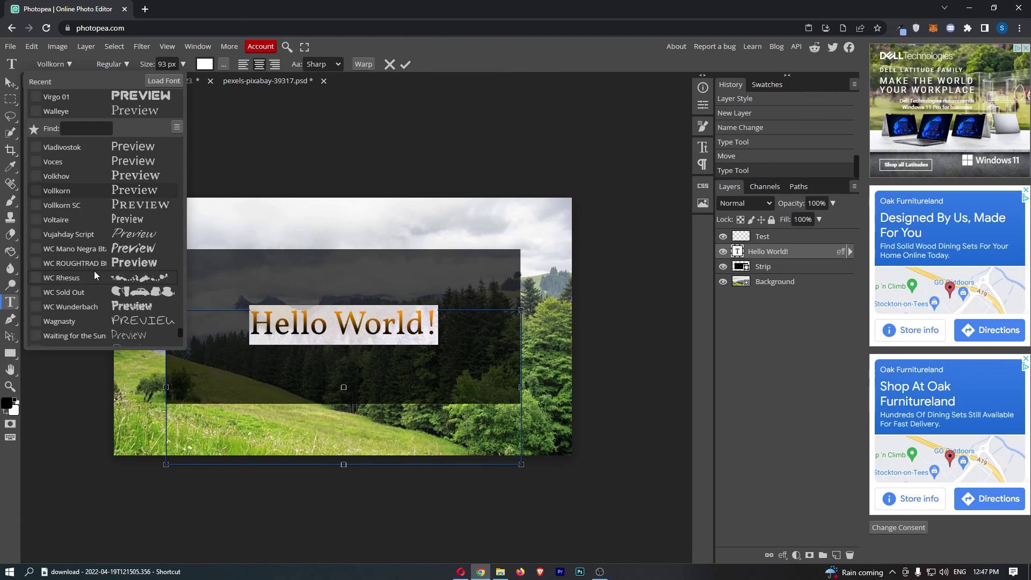
click(96, 264)
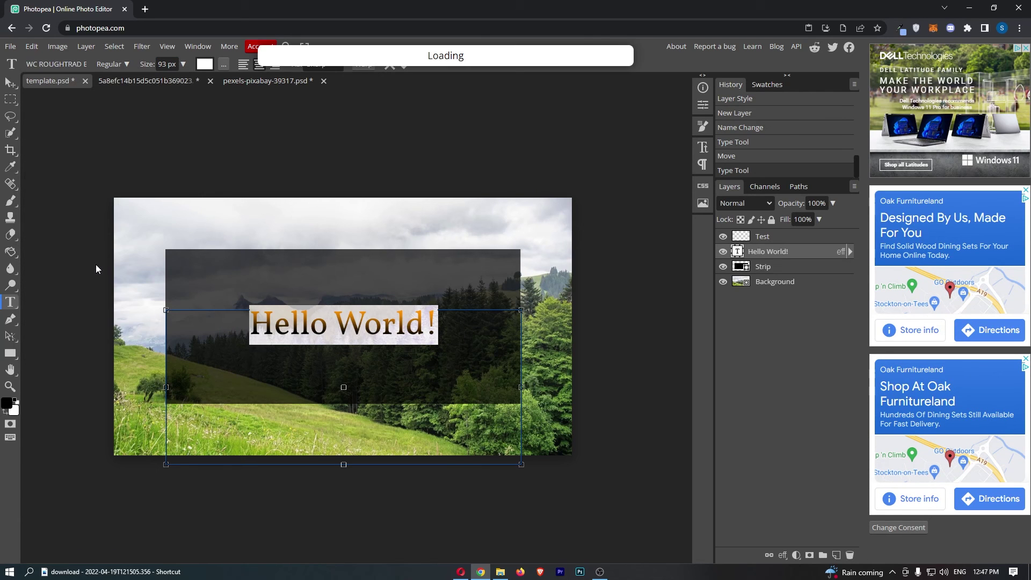
click(10, 83)
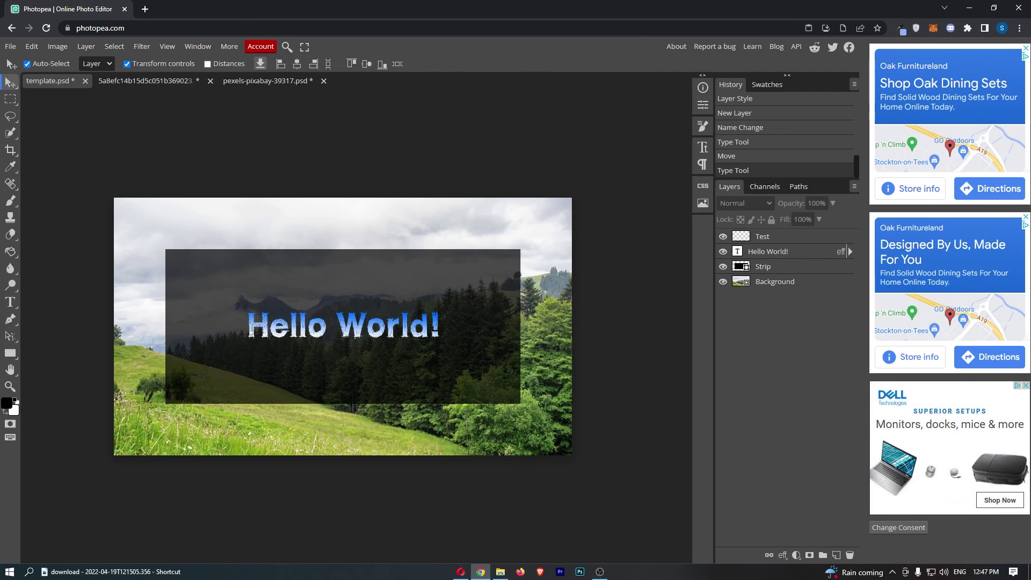